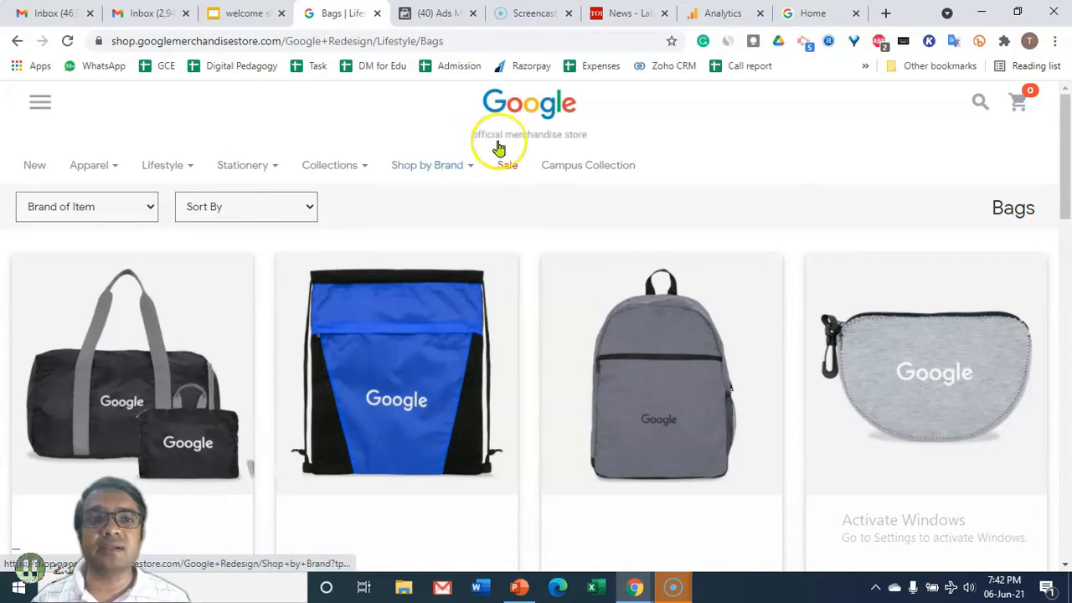
- Switch to the Google Analytics home page and review the users overview and the traffic channel chart with its legend
{"action": "left_click", "coordinate": [721, 12]}
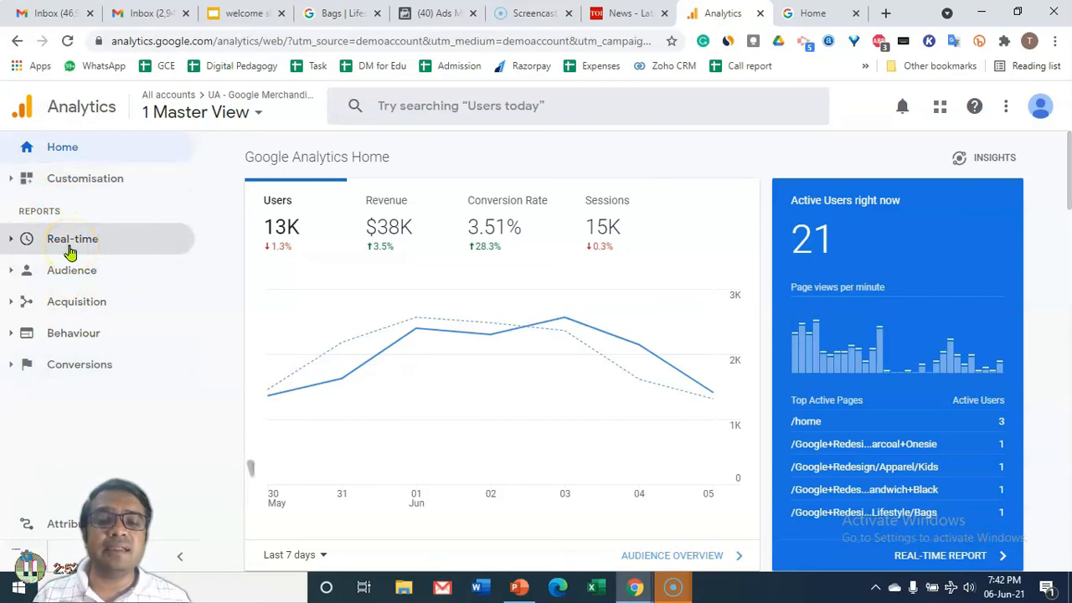
{"action": "left_click", "coordinate": [73, 166]}
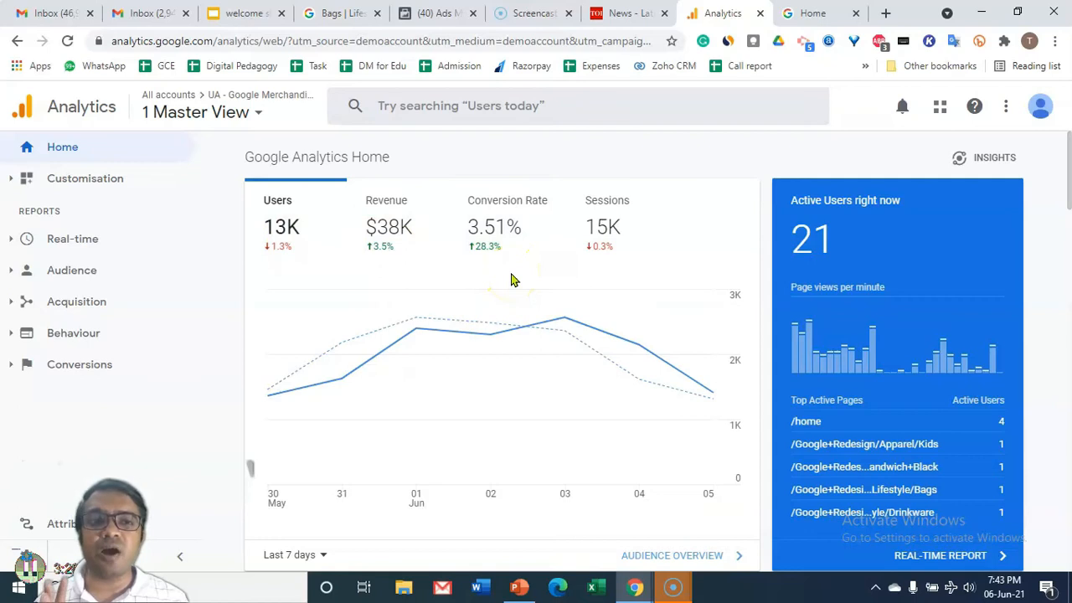
{"action": "scroll", "coordinate": [514, 279], "scroll_direction": "down", "scroll_amount": 5}
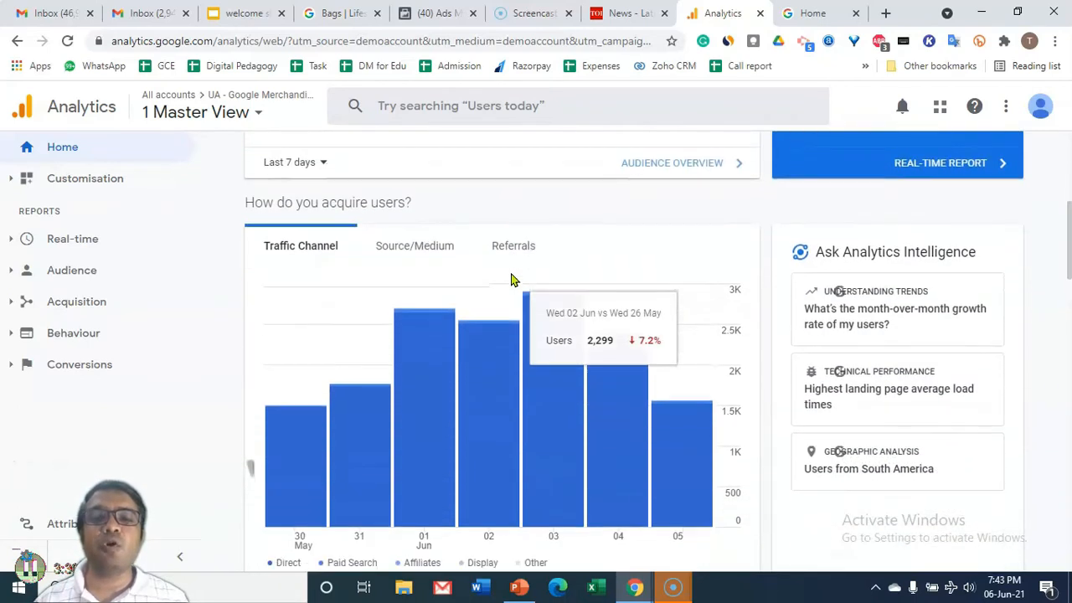
{"action": "scroll", "coordinate": [430, 259], "scroll_direction": "down", "scroll_amount": 1}
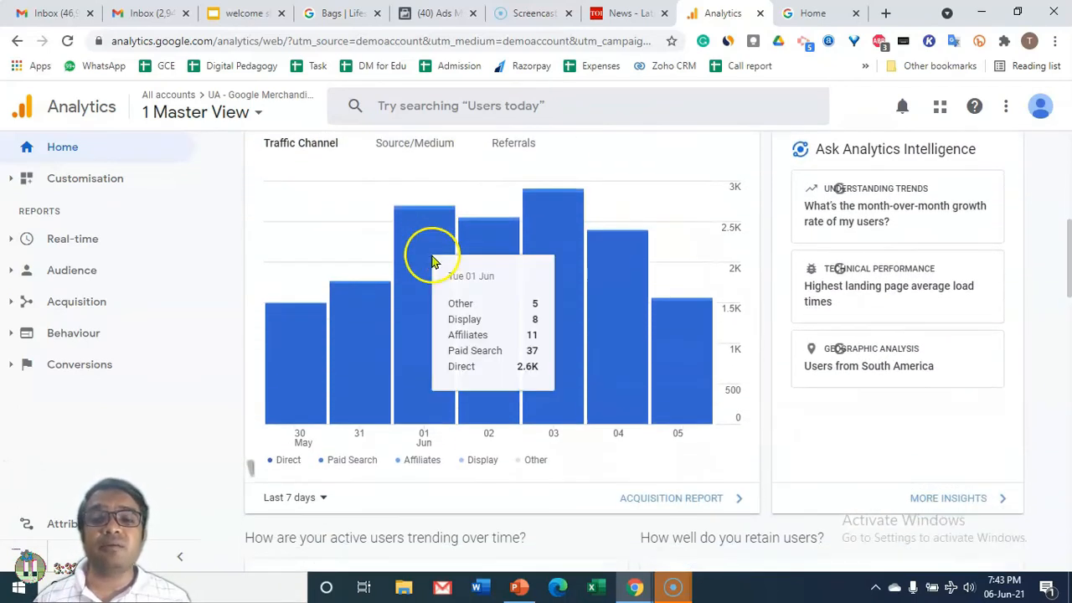
{"action": "scroll", "coordinate": [432, 262], "scroll_direction": "down", "scroll_amount": 2}
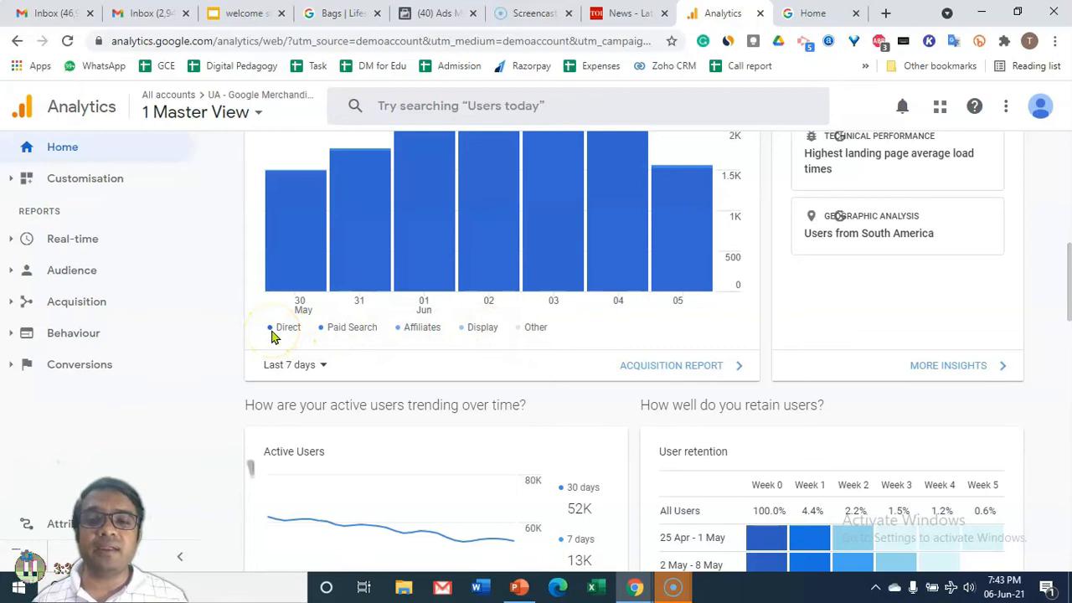
- Start entering the Times of India web address in a new browser tab, and return to the Analytics home page
{"action": "left_click", "coordinate": [886, 13]}
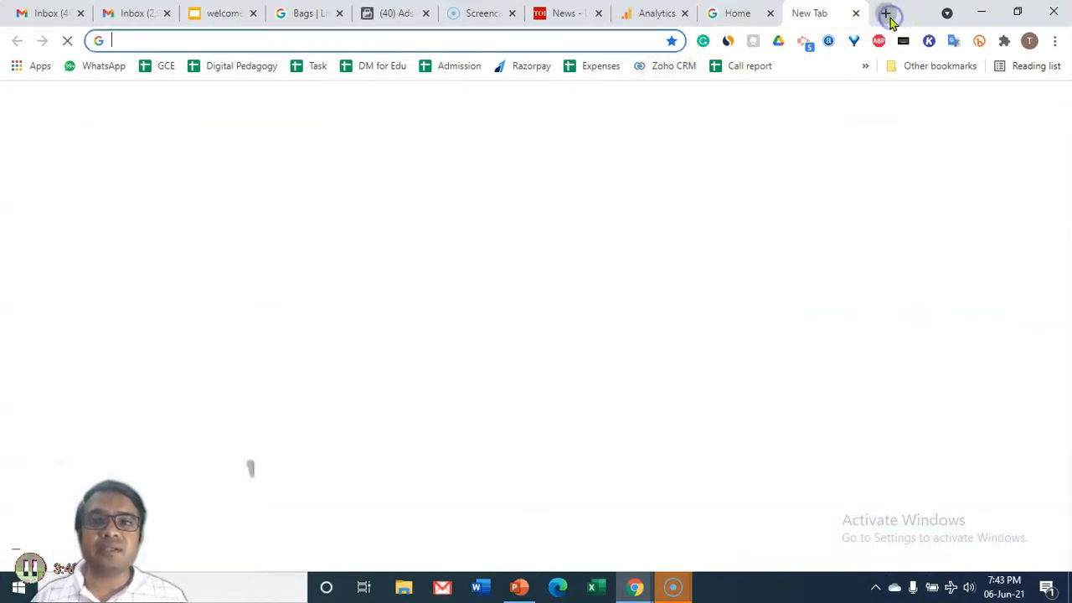
{"action": "type", "text": "time"}
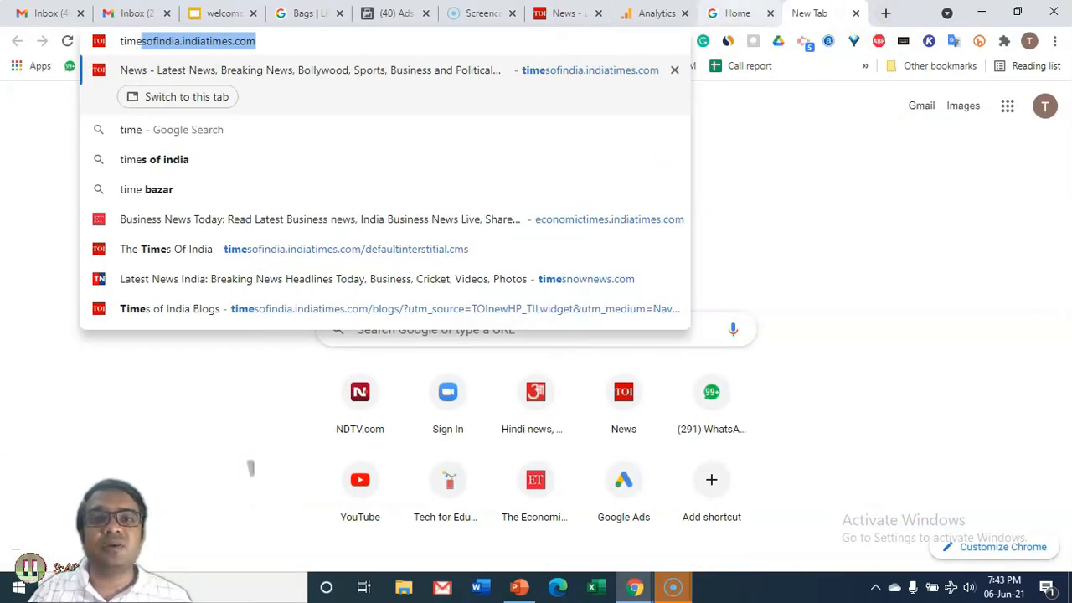
{"action": "key", "text": "ctrl+shift+Tab"}
{"action": "key", "text": "ctrl+shift+Tab"}
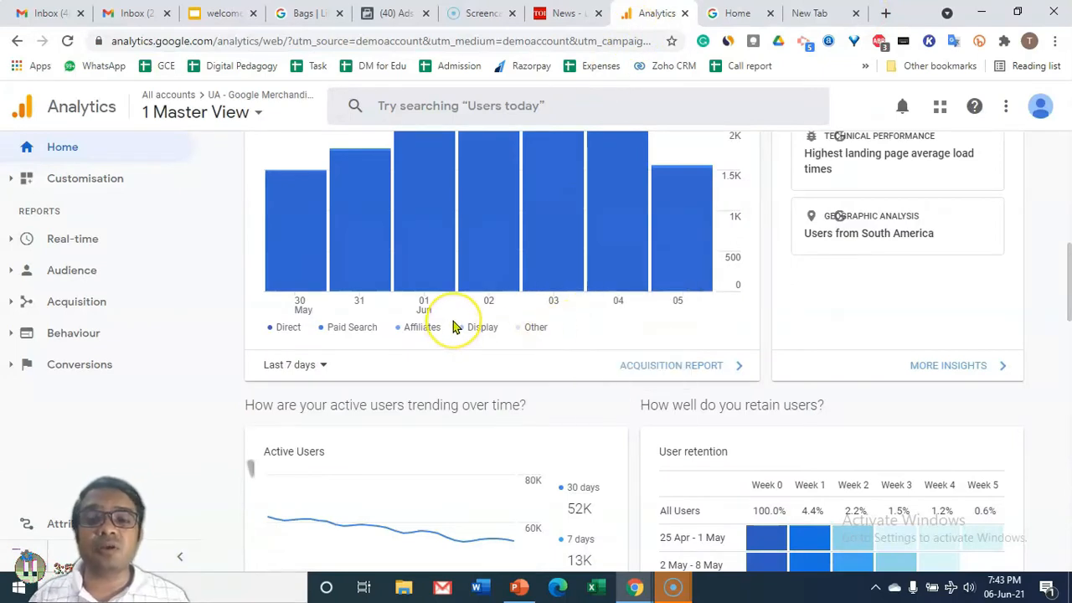
- Examine the home page cards for active users, user retention, users by time of day, sessions by country and sessions by device
{"action": "scroll", "coordinate": [455, 327], "scroll_direction": "down", "scroll_amount": 5}
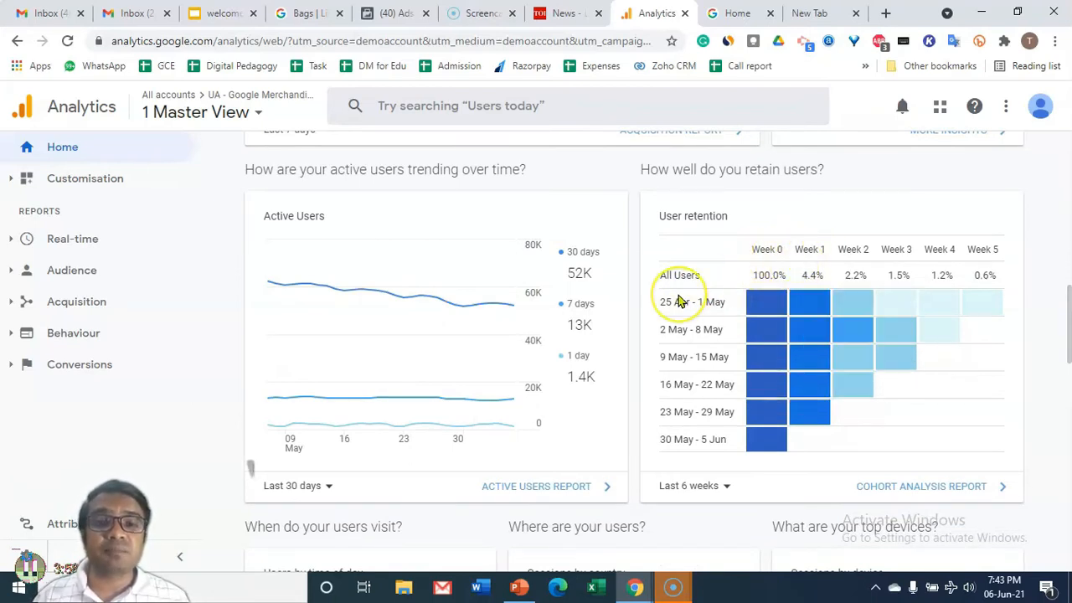
{"action": "scroll", "coordinate": [680, 300], "scroll_direction": "down", "scroll_amount": 3}
{"action": "scroll", "coordinate": [681, 300], "scroll_direction": "down", "scroll_amount": 2}
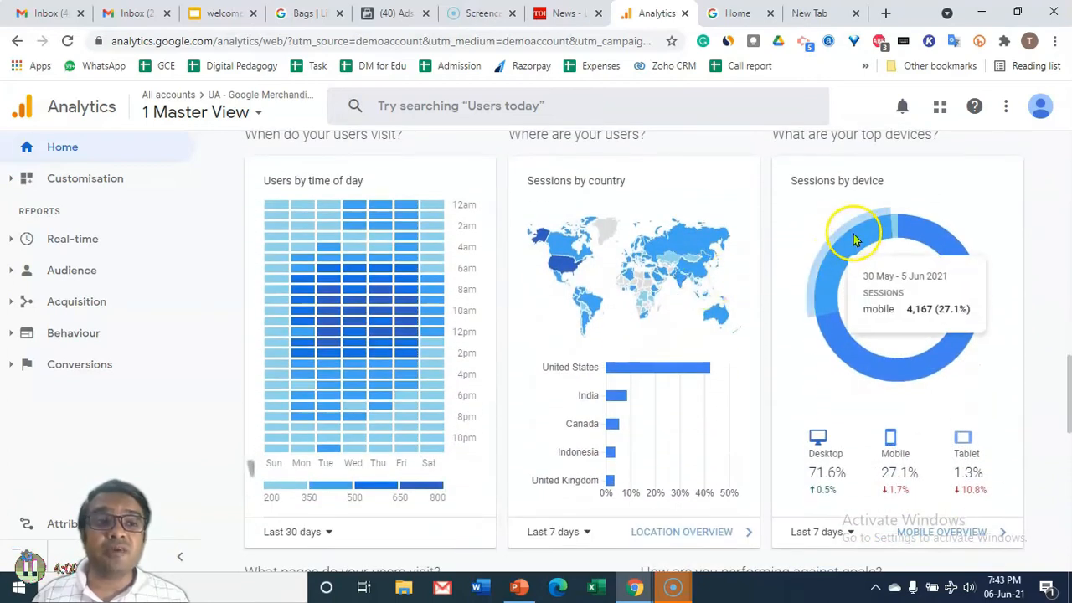
{"action": "mouse_move", "coordinate": [903, 371]}
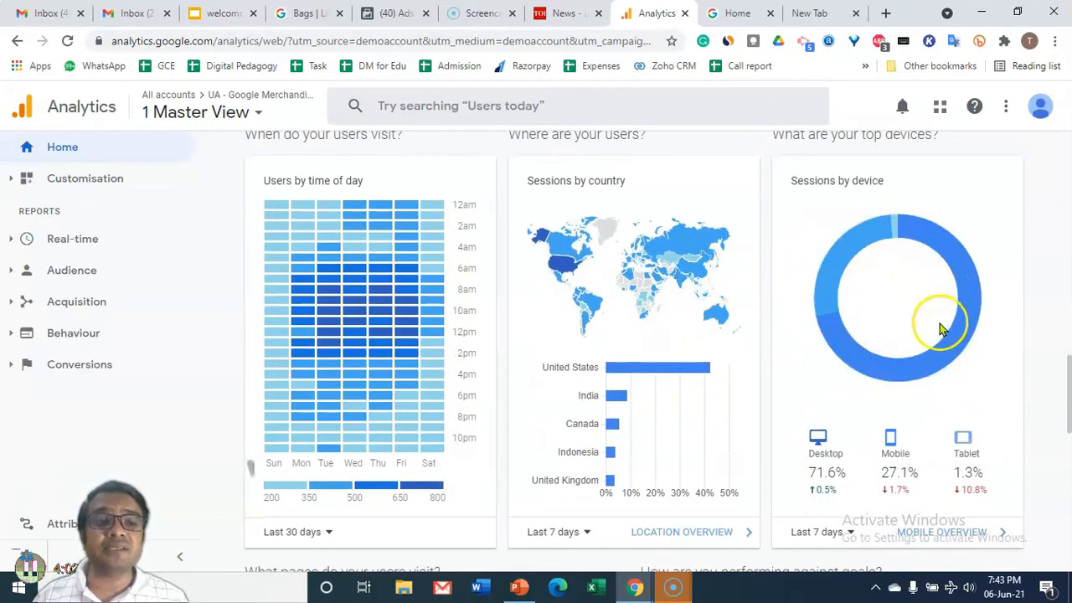
{"action": "mouse_move", "coordinate": [895, 435]}
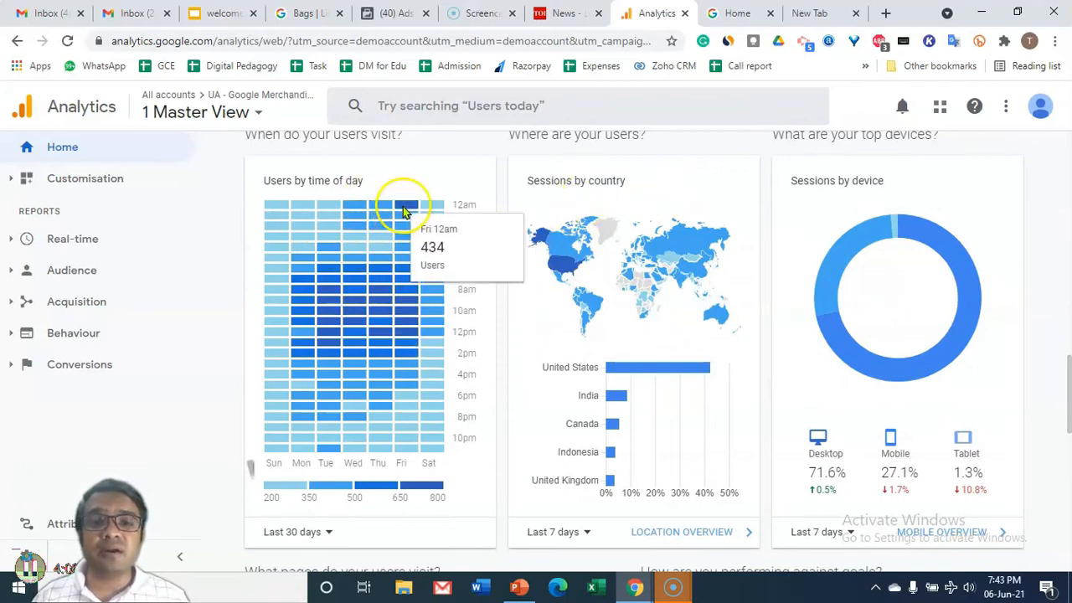
{"action": "mouse_move", "coordinate": [402, 266]}
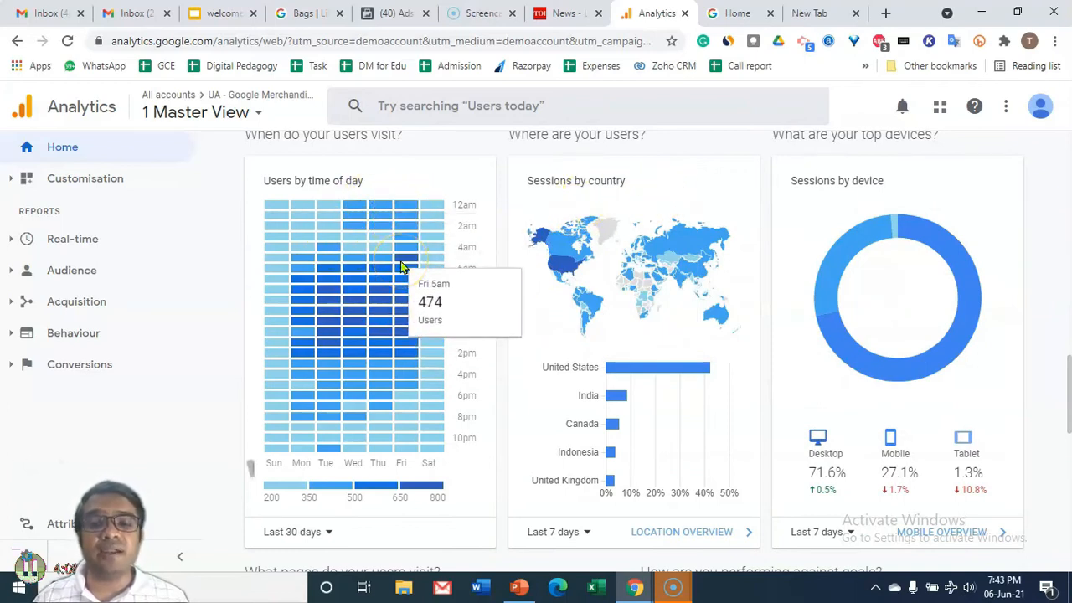
{"action": "scroll", "coordinate": [400, 267], "scroll_direction": "down", "scroll_amount": 1}
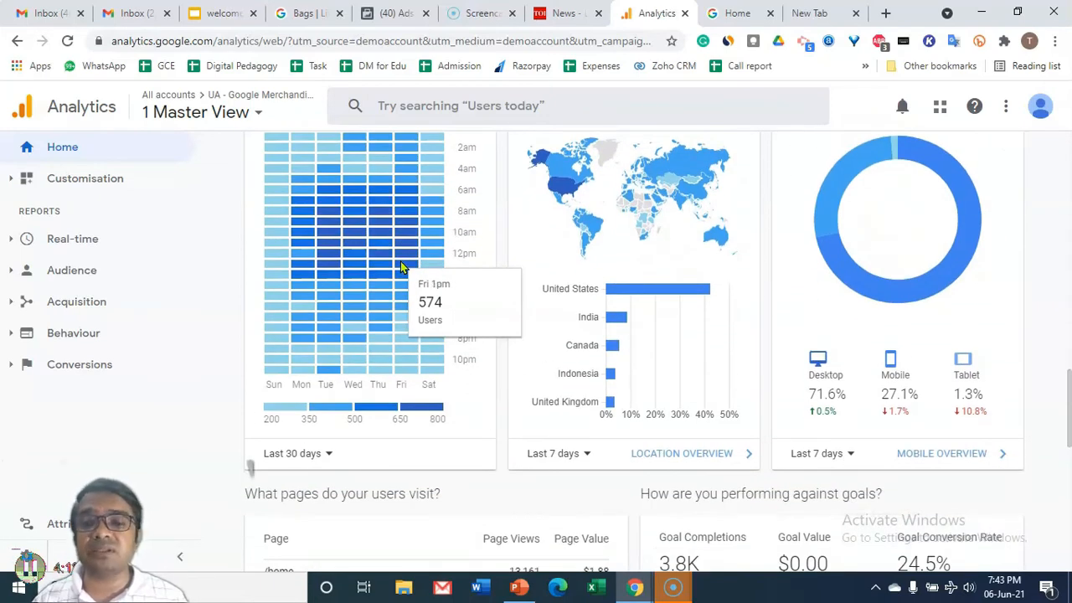
{"action": "scroll", "coordinate": [401, 266], "scroll_direction": "up", "scroll_amount": 1}
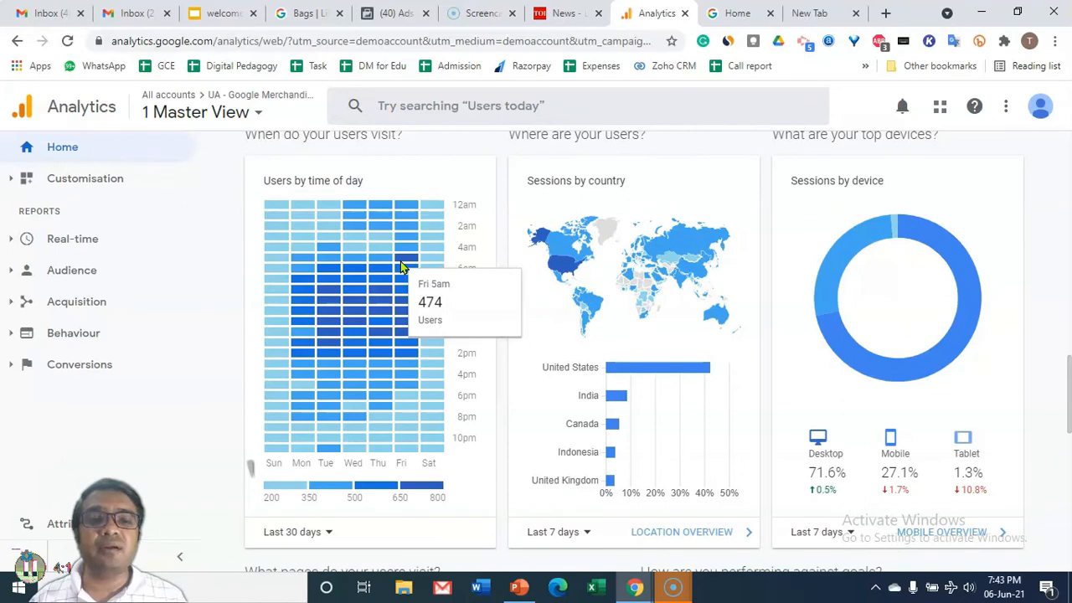
{"action": "mouse_move", "coordinate": [680, 289]}
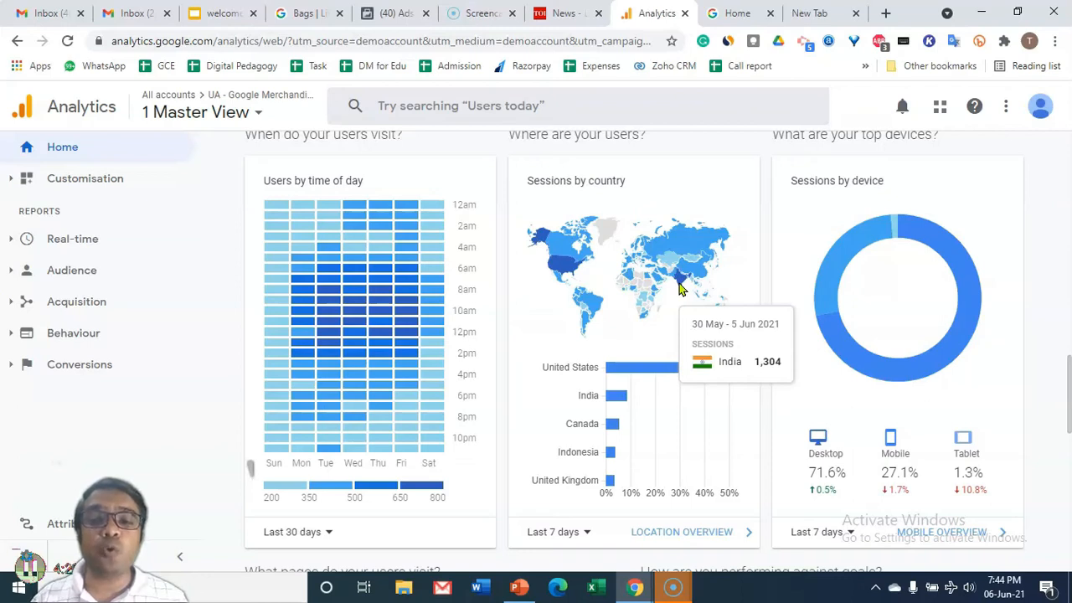
- Open the Real-time Overview report and review the active users, device split, page views and top active pages
{"action": "left_click", "coordinate": [99, 181]}
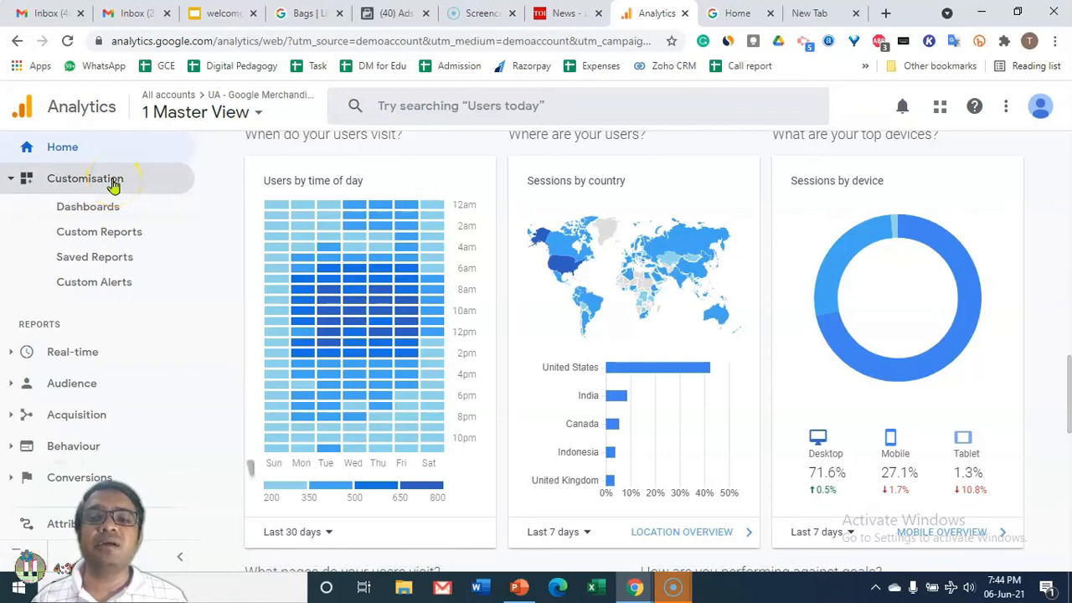
{"action": "left_click", "coordinate": [88, 359]}
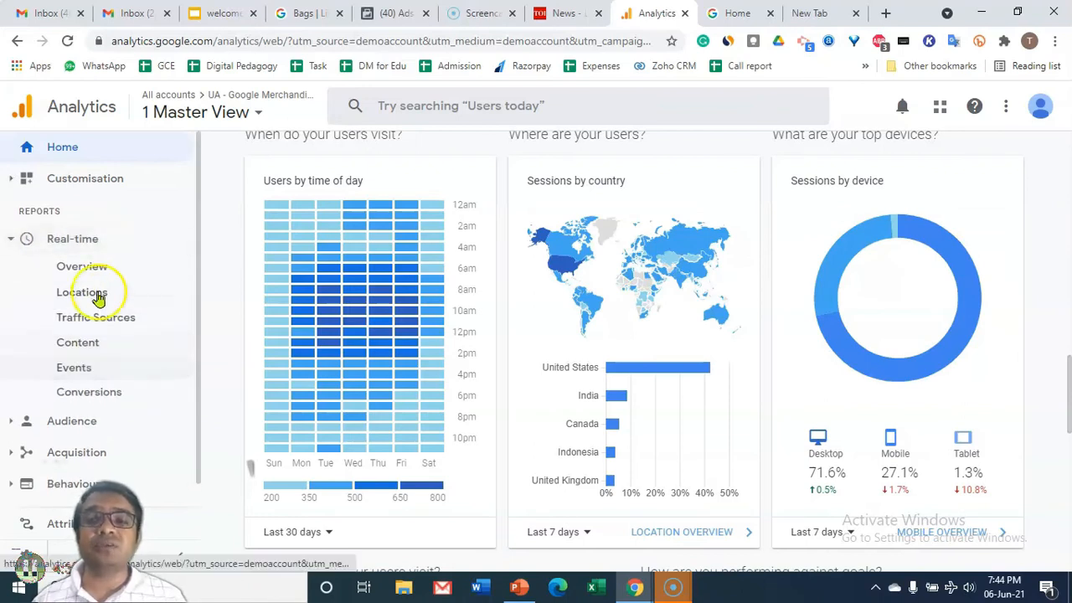
{"action": "left_click", "coordinate": [106, 280]}
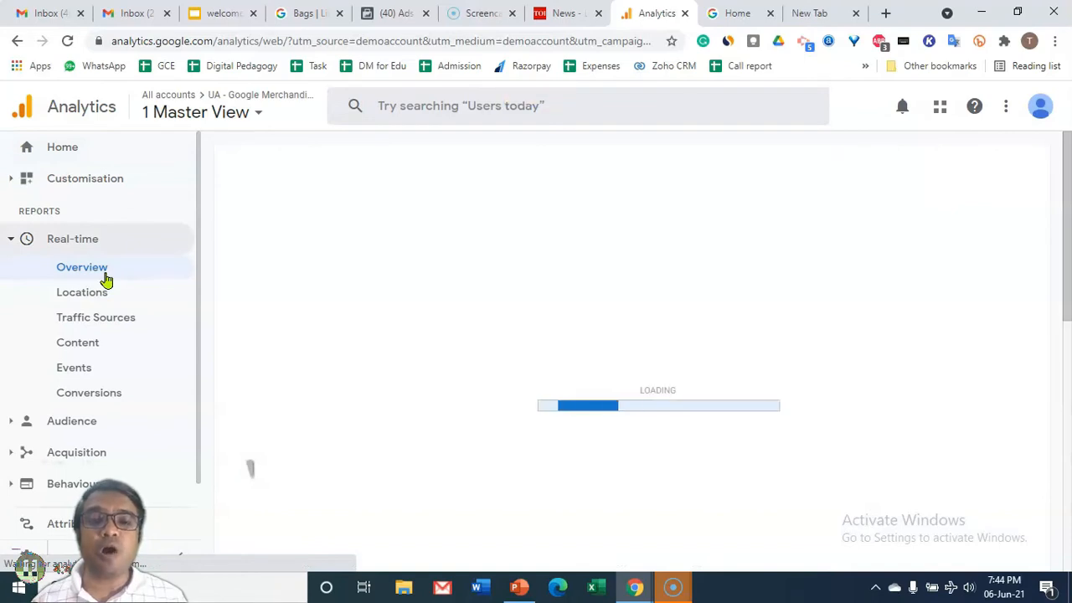
{"action": "scroll", "coordinate": [597, 268], "scroll_direction": "down", "scroll_amount": 1}
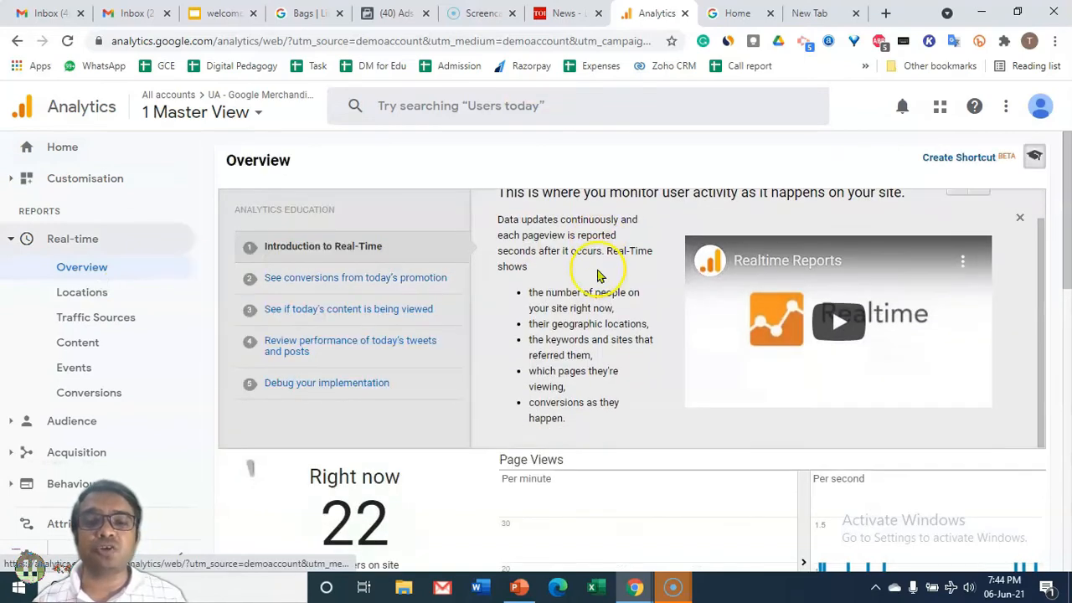
{"action": "scroll", "coordinate": [311, 352], "scroll_direction": "down", "scroll_amount": 2}
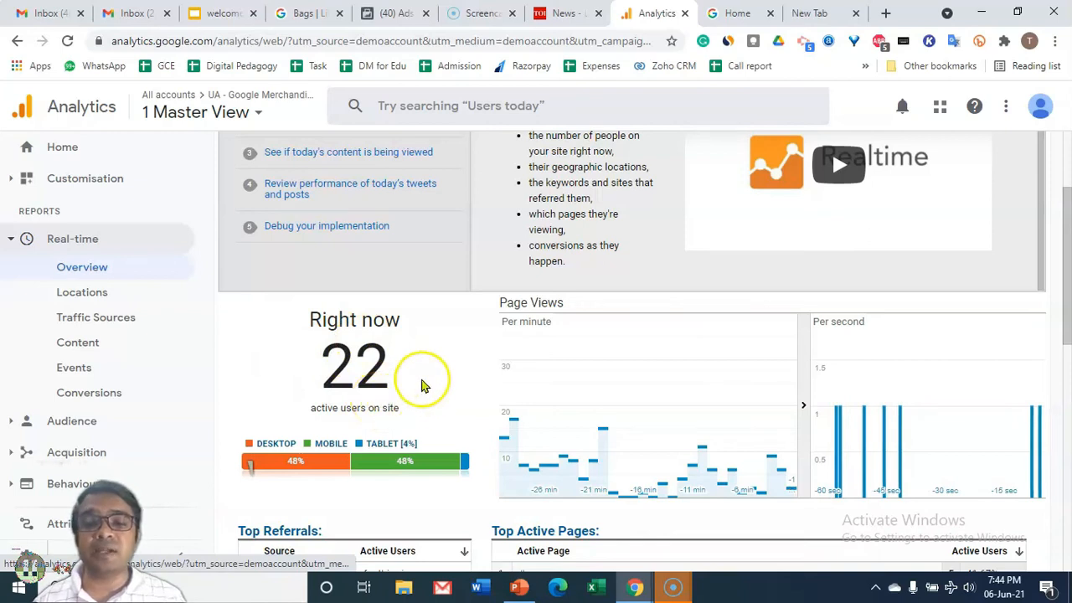
{"action": "scroll", "coordinate": [366, 377], "scroll_direction": "down", "scroll_amount": 2}
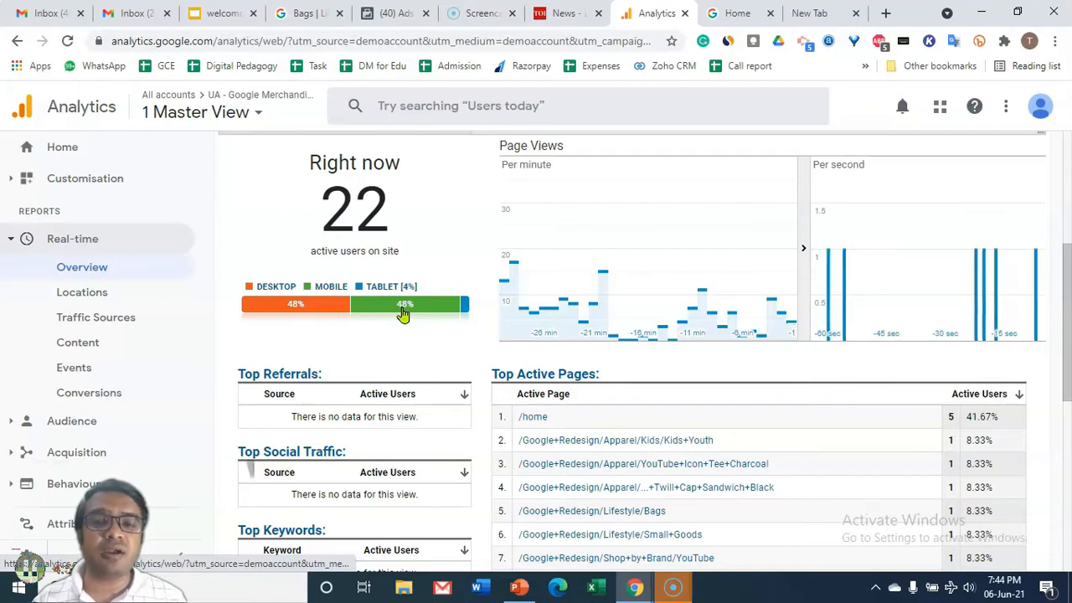
- Open the Age report under Audience Demographics and review the acquisition, behaviour and conversion figures for each age group
{"action": "left_click", "coordinate": [97, 243]}
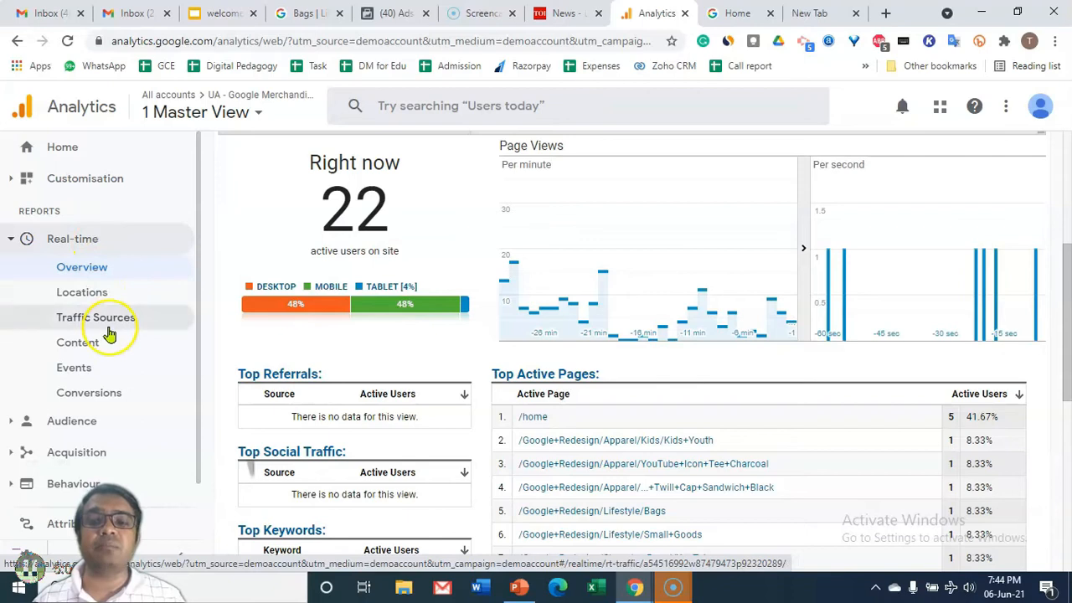
{"action": "scroll", "coordinate": [105, 328], "scroll_direction": "down", "scroll_amount": 1}
{"action": "left_click", "coordinate": [82, 407]}
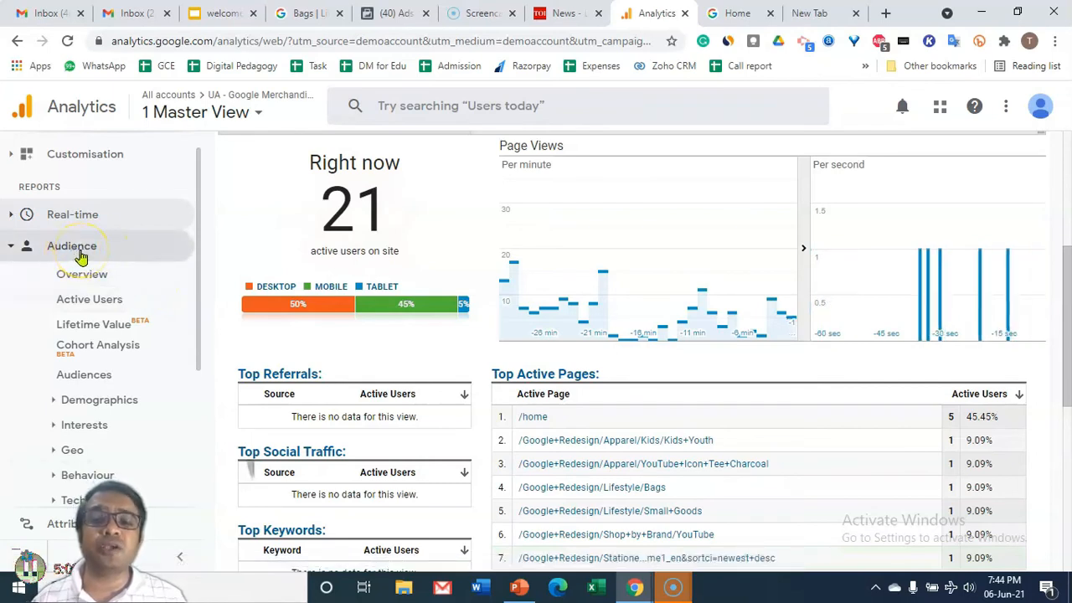
{"action": "scroll", "coordinate": [148, 311], "scroll_direction": "down", "scroll_amount": 1}
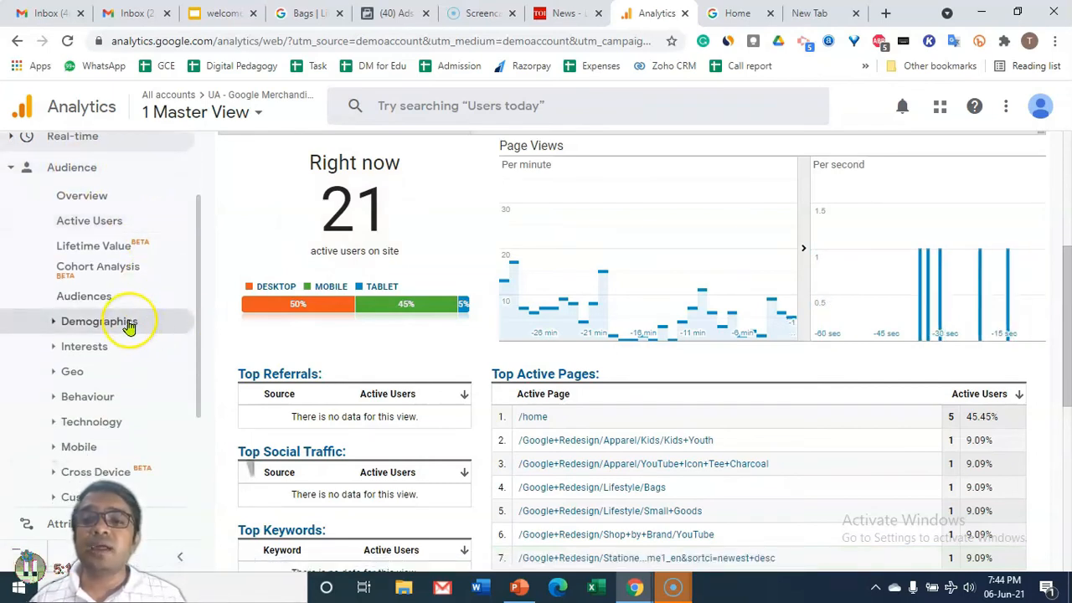
{"action": "left_click", "coordinate": [126, 322]}
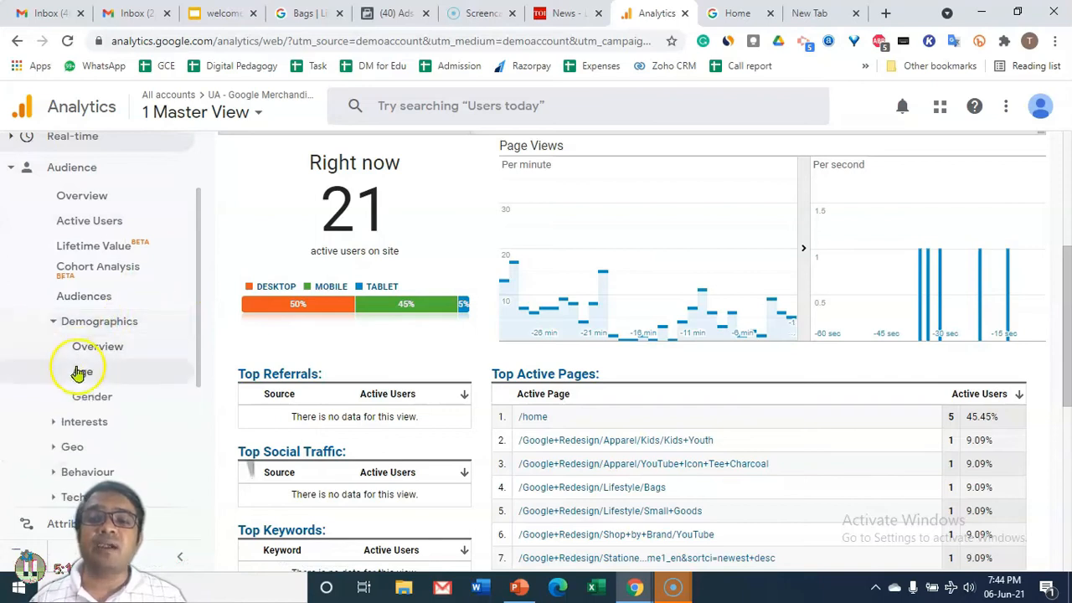
{"action": "left_click", "coordinate": [87, 374]}
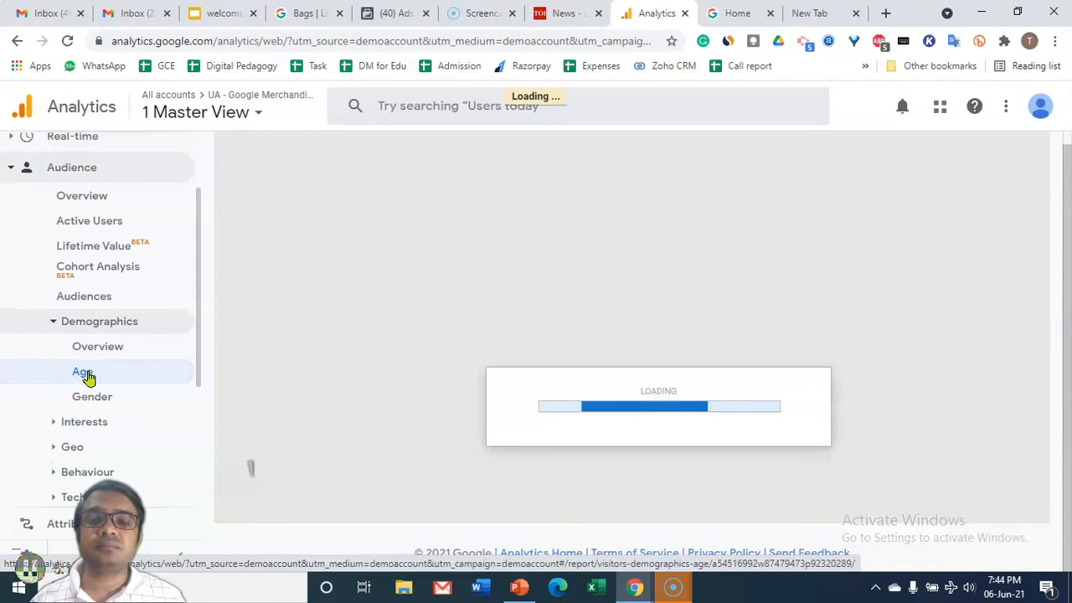
{"action": "scroll", "coordinate": [251, 344], "scroll_direction": "down", "scroll_amount": 2}
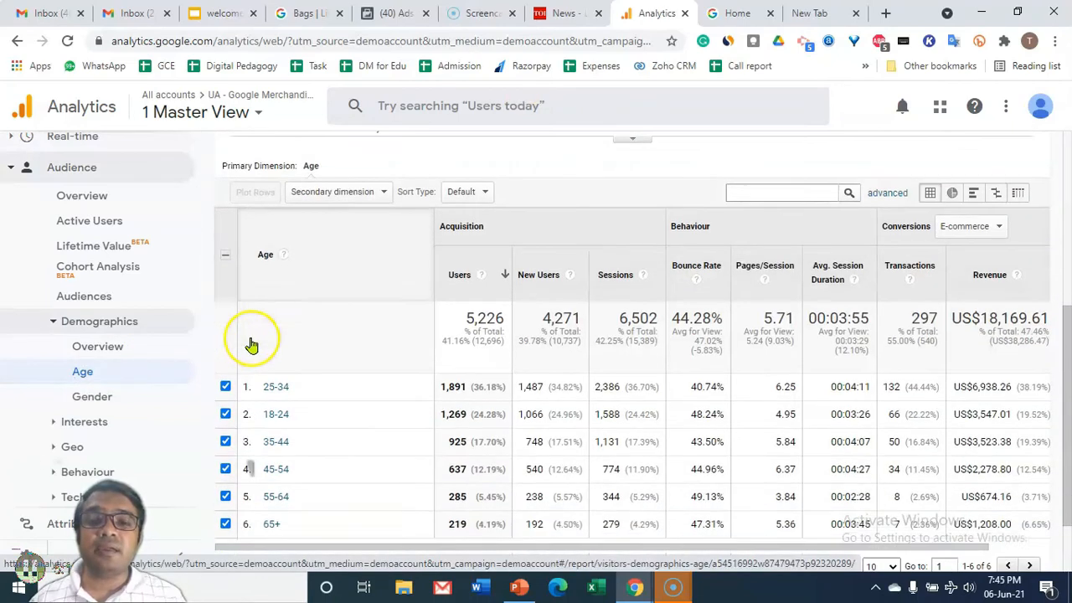
{"action": "scroll", "coordinate": [251, 344], "scroll_direction": "down", "scroll_amount": 1}
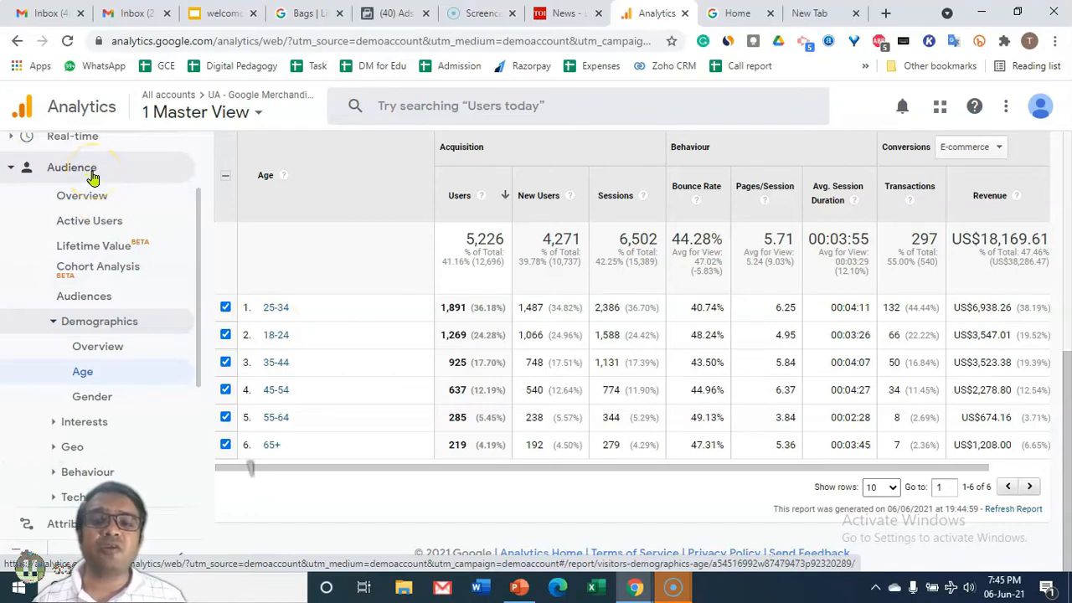
- Look through the remaining Audience reports, and open the Acquisition Overview report to review the traffic channels
{"action": "scroll", "coordinate": [137, 292], "scroll_direction": "down", "scroll_amount": 1}
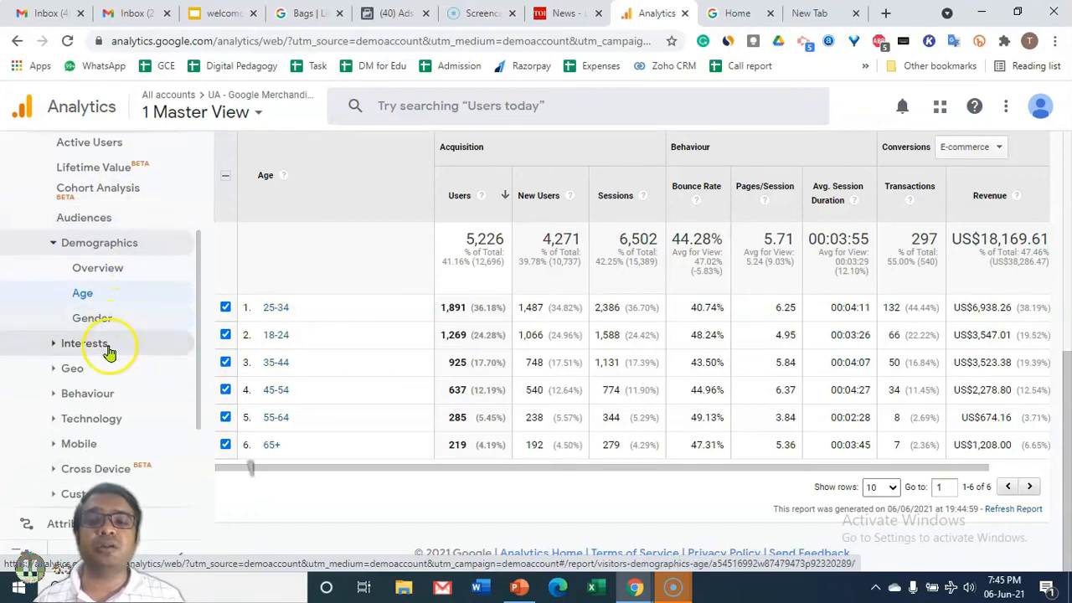
{"action": "scroll", "coordinate": [109, 354], "scroll_direction": "down", "scroll_amount": 1}
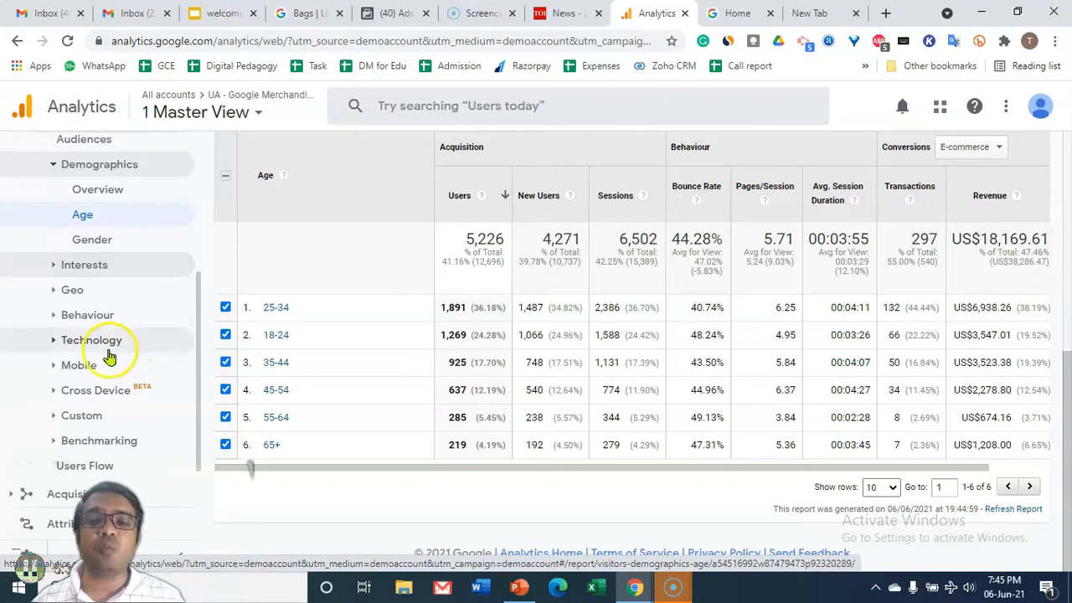
{"action": "scroll", "coordinate": [121, 364], "scroll_direction": "down", "scroll_amount": 1}
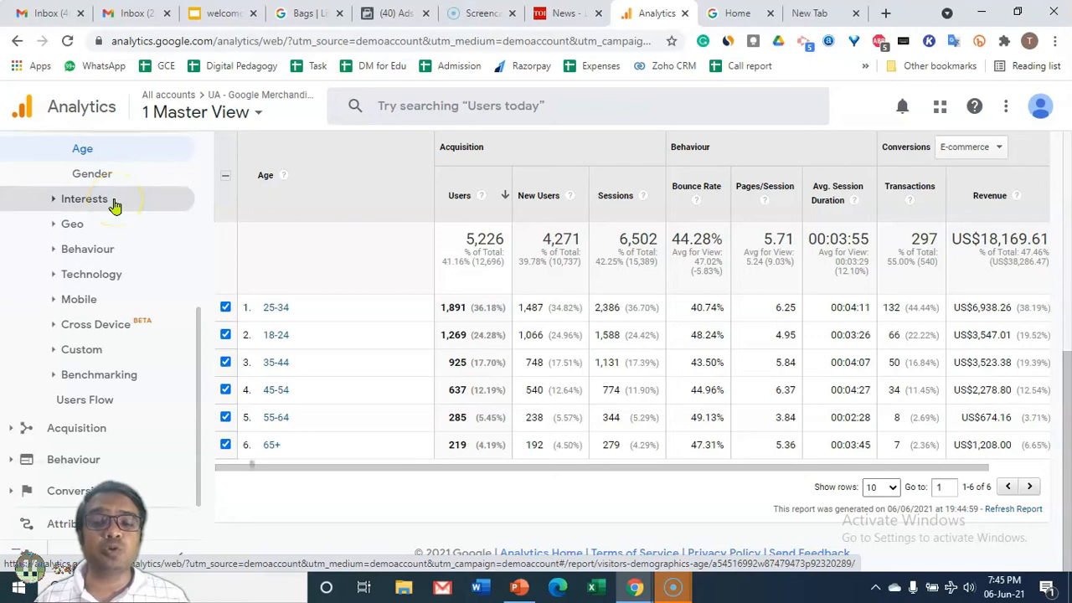
{"action": "left_click", "coordinate": [92, 424]}
{"action": "scroll", "coordinate": [132, 418], "scroll_direction": "down", "scroll_amount": 2}
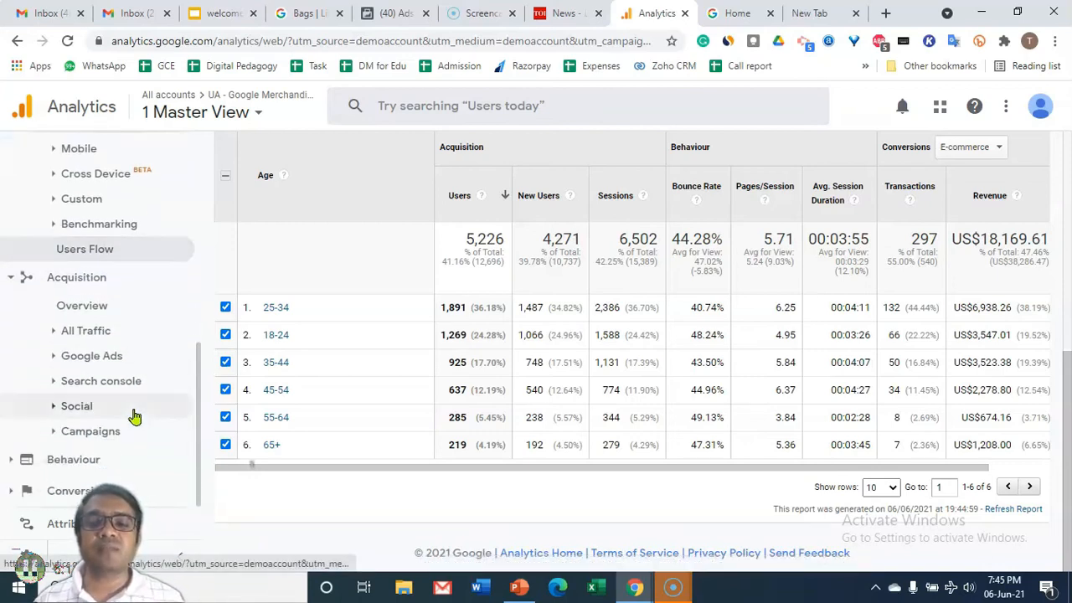
{"action": "left_click", "coordinate": [102, 301]}
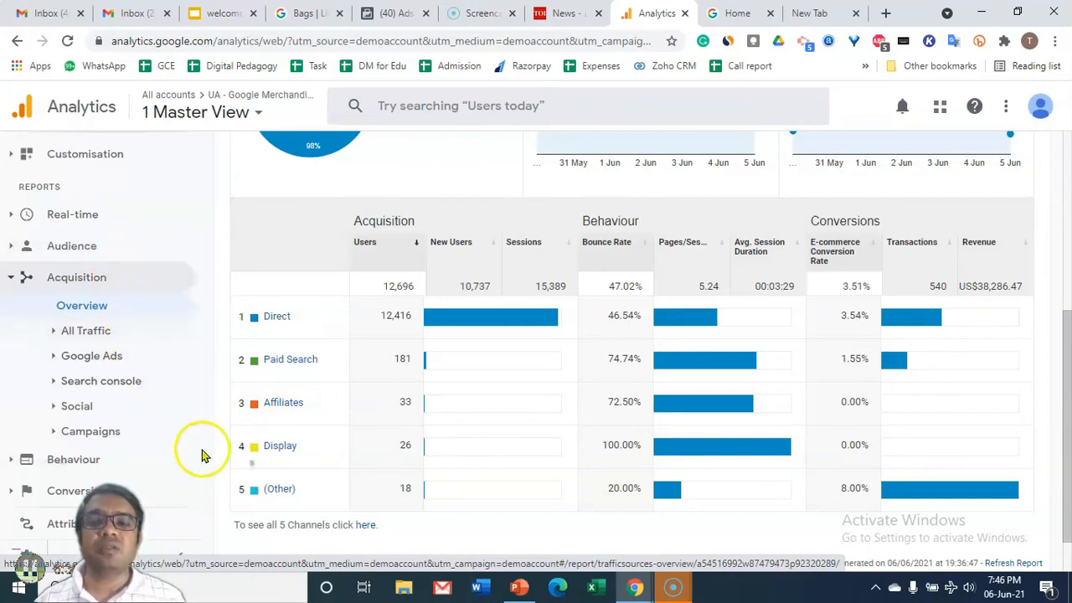
- Open the Site Speed Overview report under Behaviour and review the average page load, redirection, server and download times
{"action": "left_click", "coordinate": [74, 459]}
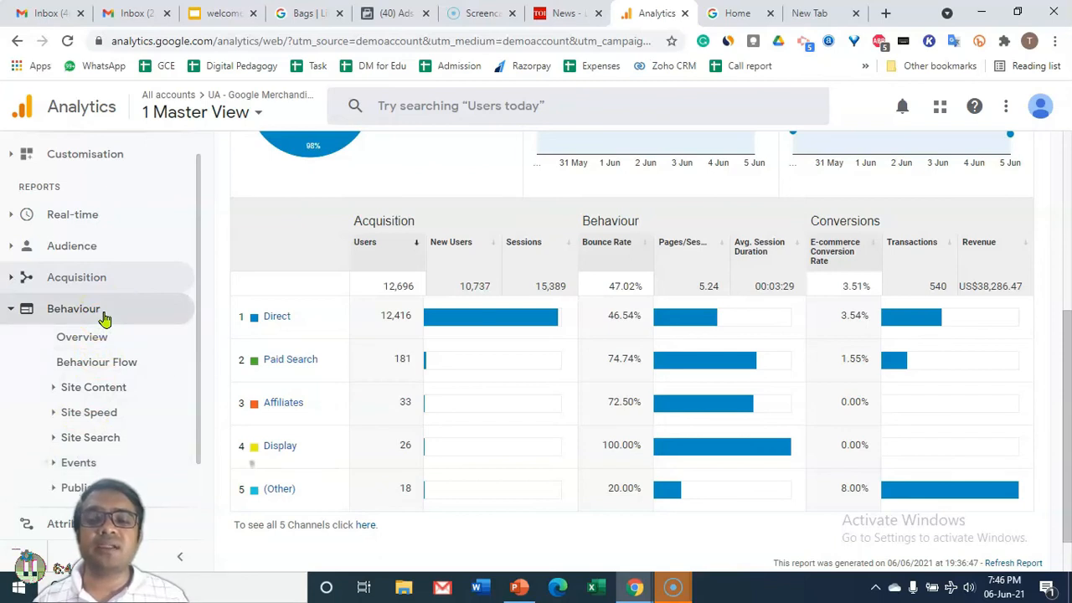
{"action": "left_click", "coordinate": [111, 414]}
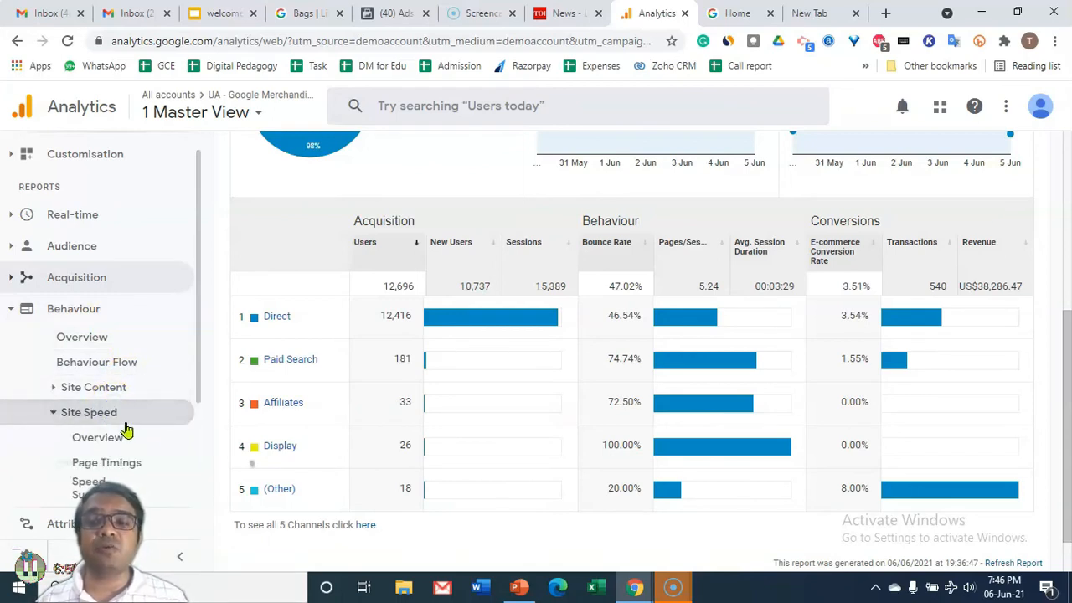
{"action": "left_click", "coordinate": [110, 444]}
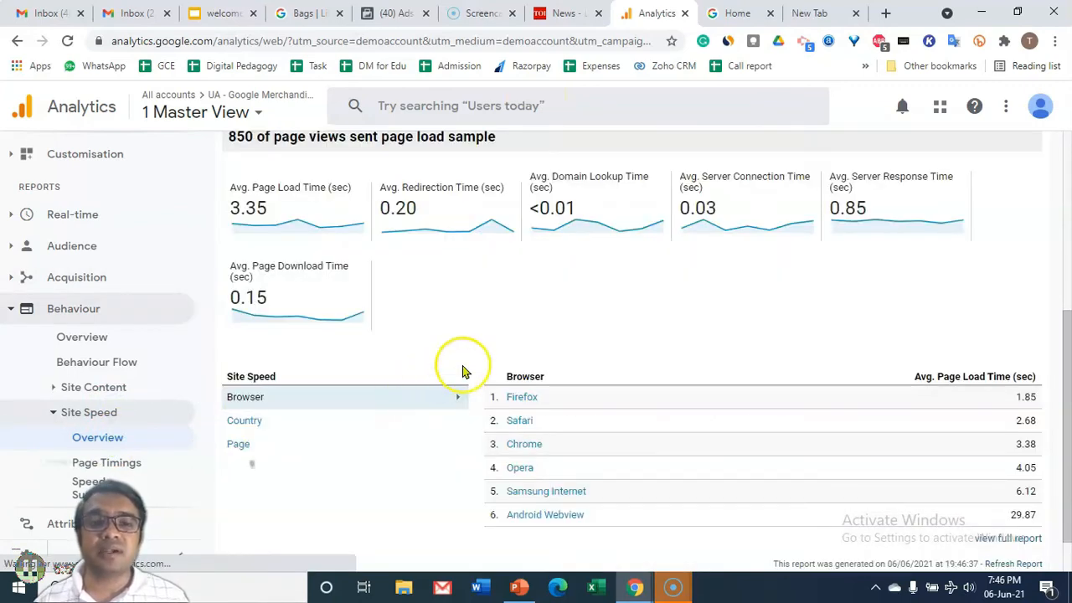
{"action": "scroll", "coordinate": [503, 340], "scroll_direction": "up", "scroll_amount": 1}
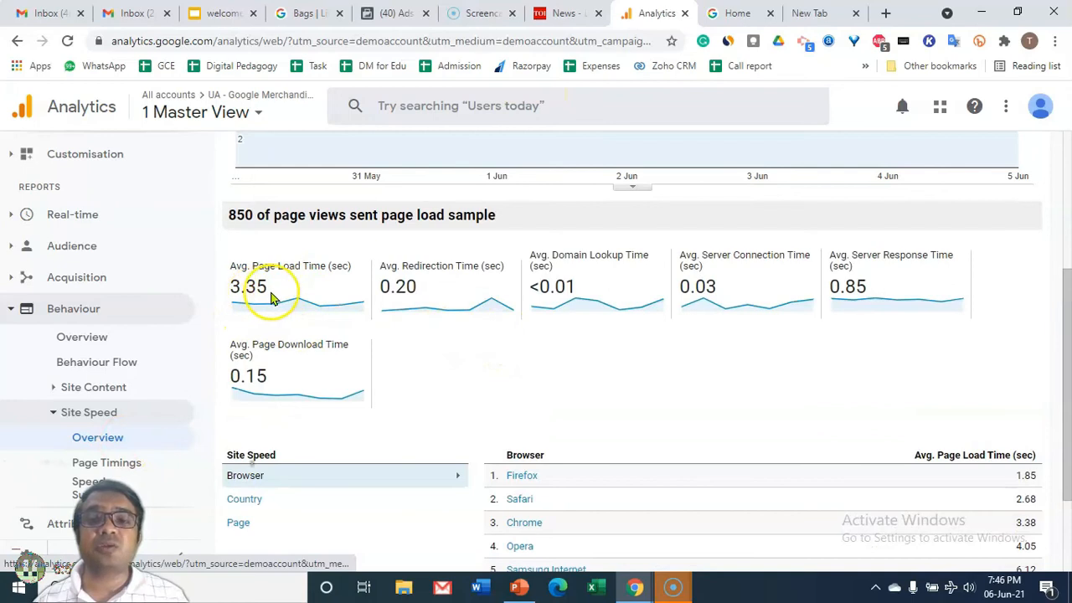
{"action": "scroll", "coordinate": [441, 318], "scroll_direction": "up", "scroll_amount": 2}
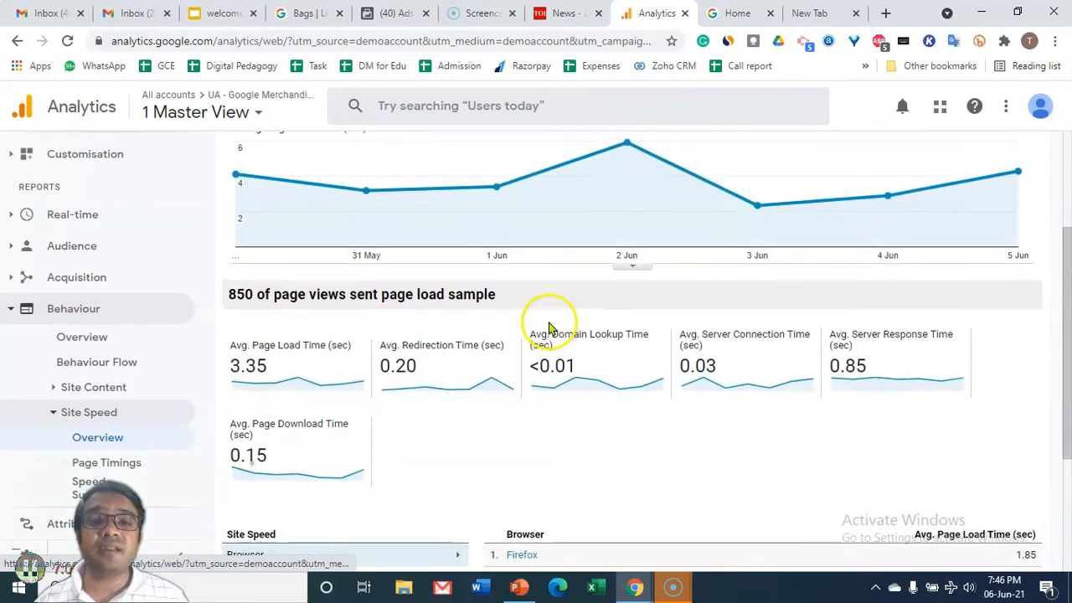
- Examine the daily average page load time on the chart for 30 May, 2 June and 3 June 2021
{"action": "mouse_move", "coordinate": [263, 268]}
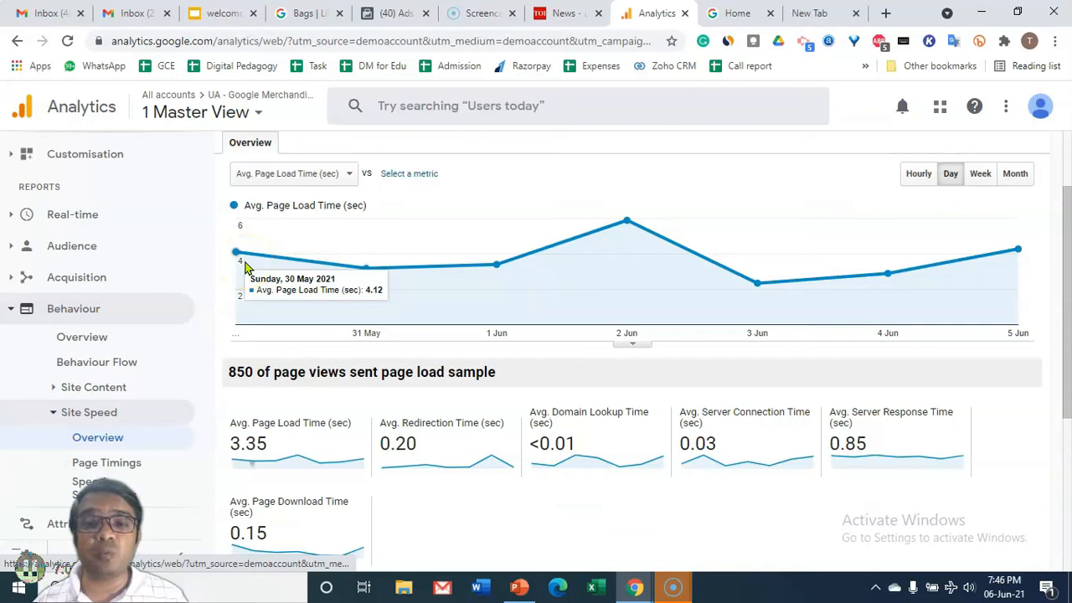
{"action": "mouse_move", "coordinate": [620, 233]}
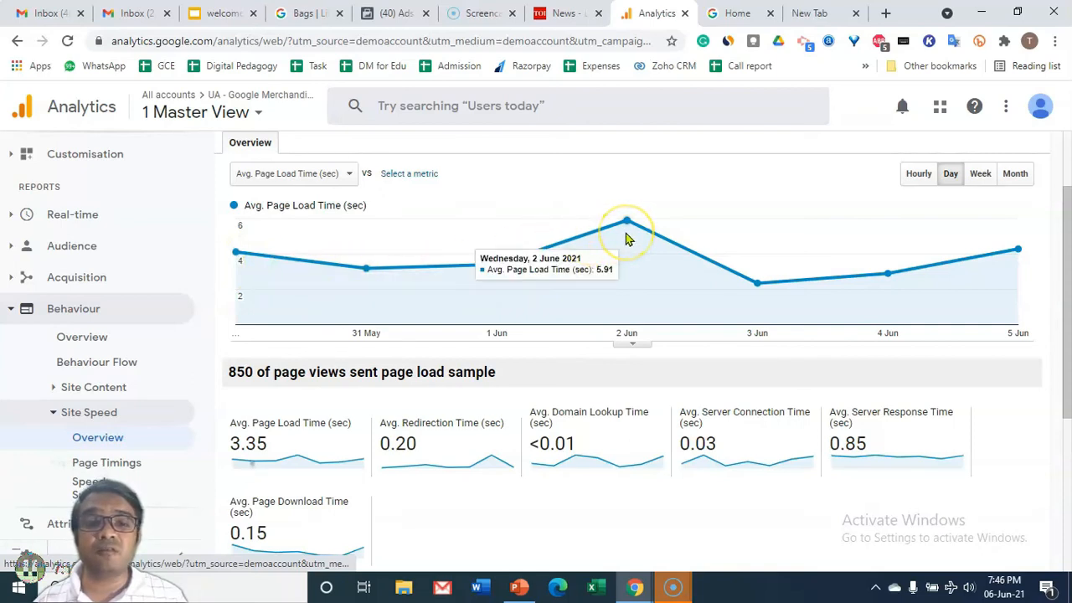
{"action": "mouse_move", "coordinate": [771, 311]}
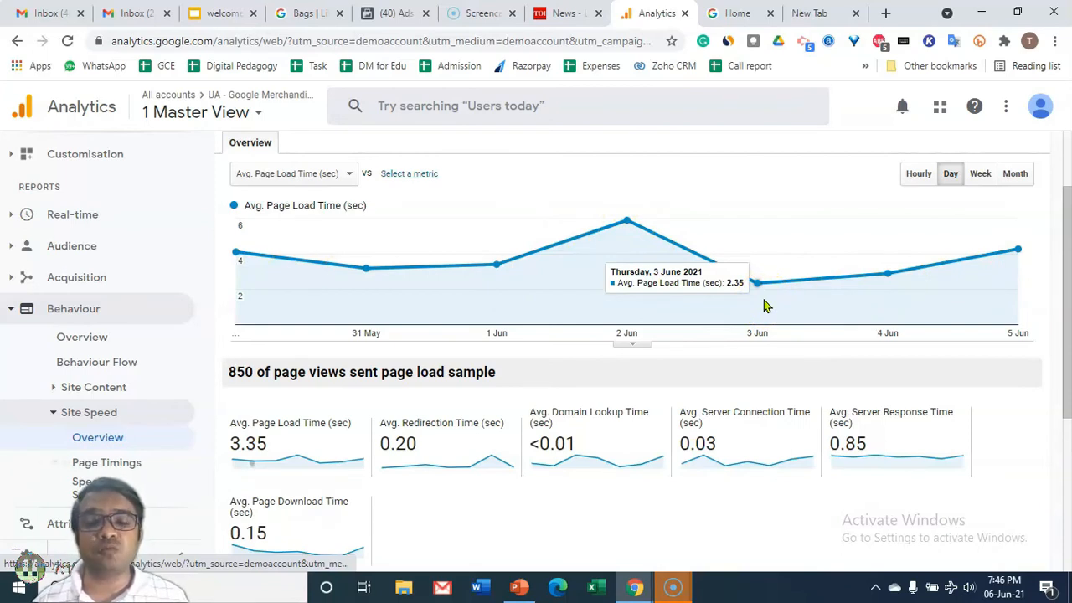
{"action": "scroll", "coordinate": [546, 283], "scroll_direction": "up", "scroll_amount": 1}
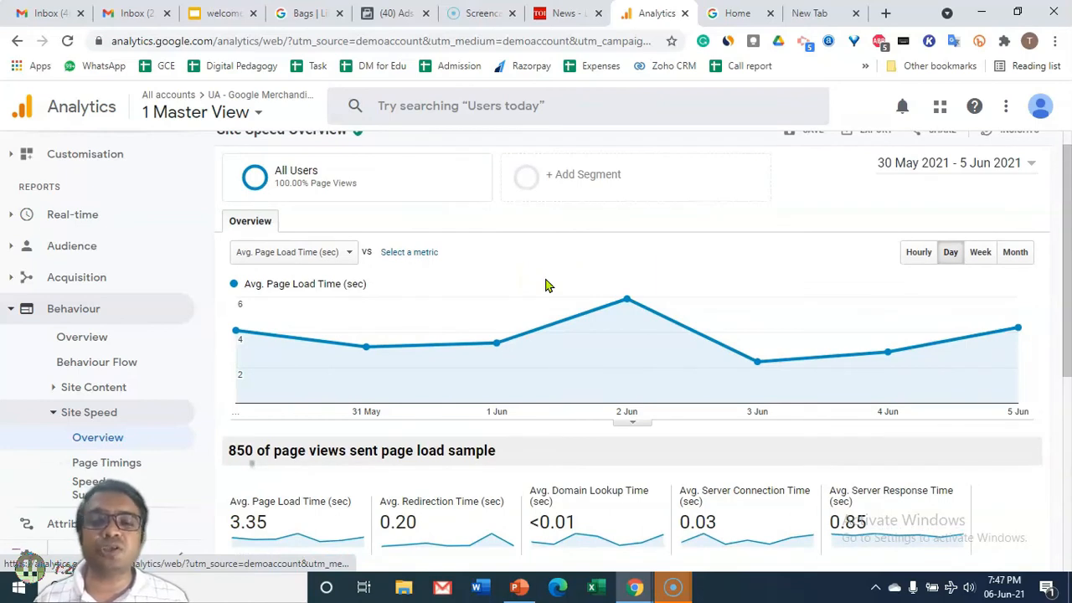
{"action": "mouse_move", "coordinate": [653, 307]}
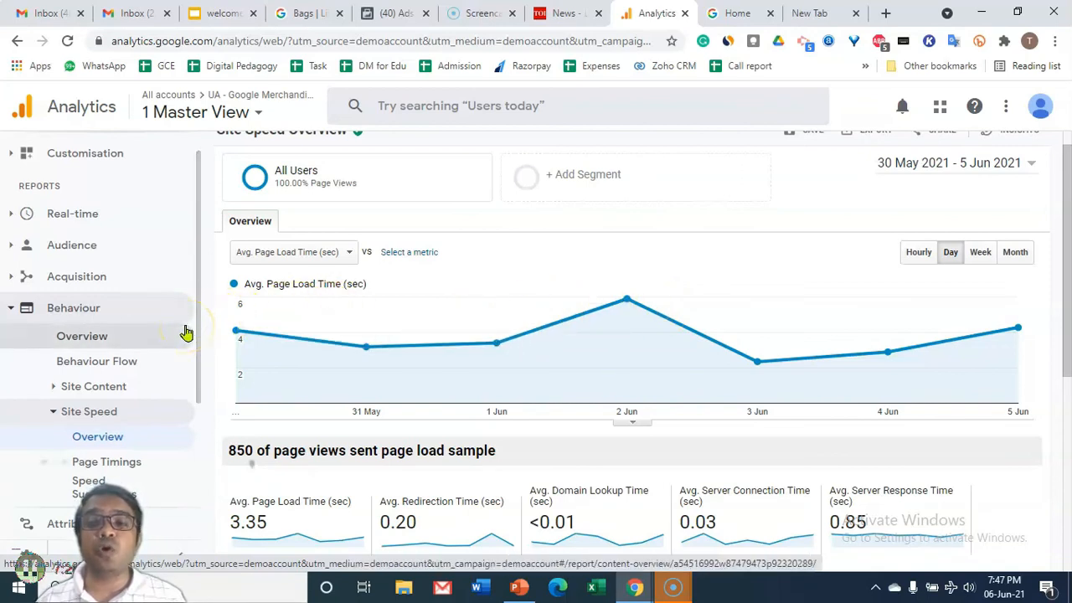
- Expand the Conversions report group to view its Goals, E-commerce and Multi-Channel Funnels categories
{"action": "scroll", "coordinate": [186, 332], "scroll_direction": "down", "scroll_amount": 2}
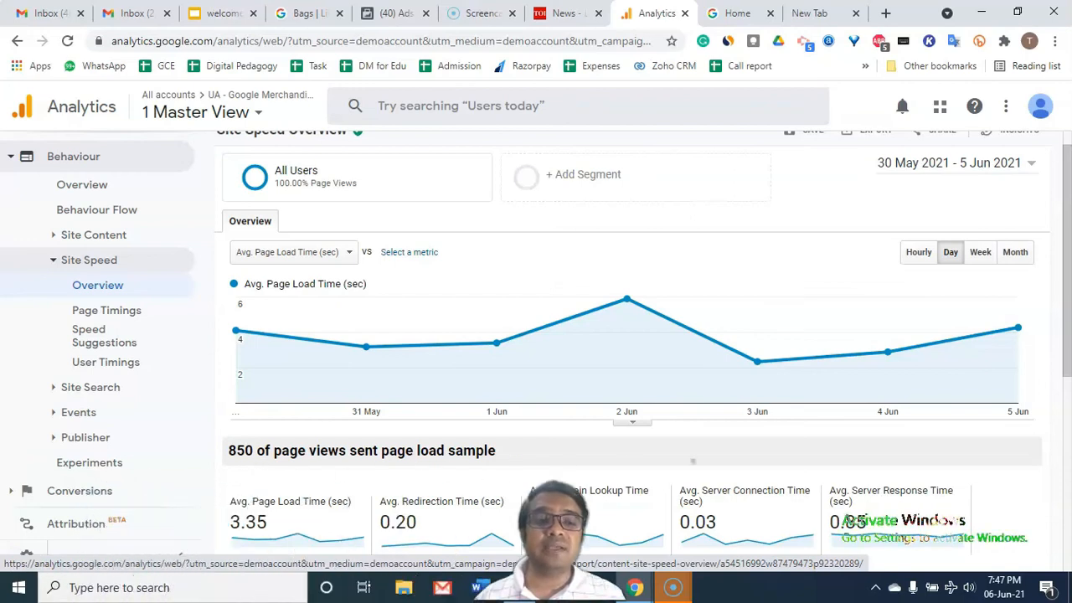
{"action": "left_click", "coordinate": [80, 496]}
{"action": "left_click", "coordinate": [80, 494]}
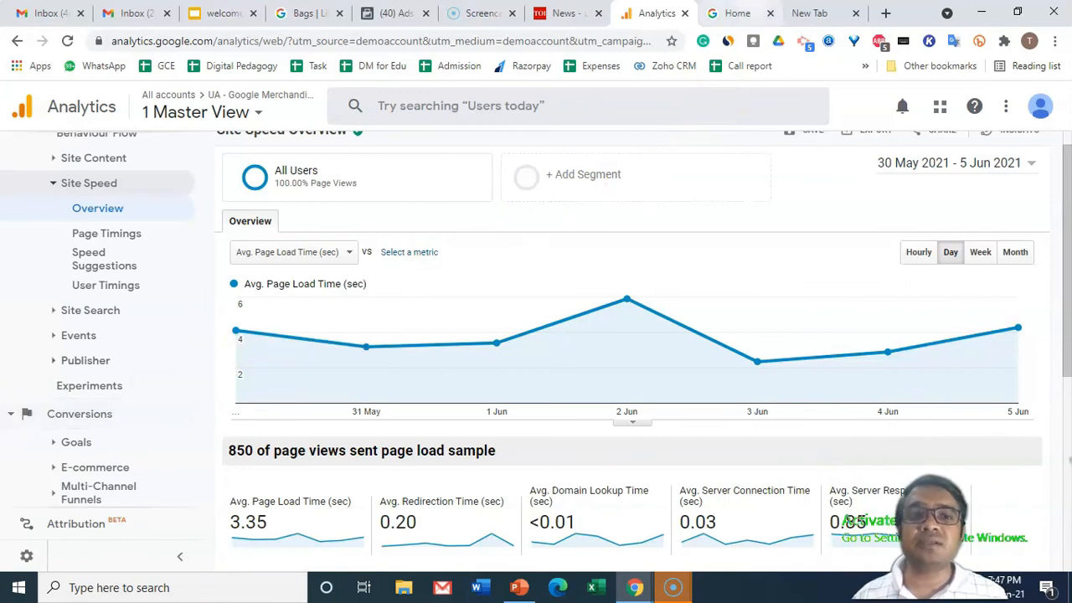
- View the Google Merchandise Store home page, and return to Analytics to look over the report categories from Real-time to Conversions
{"action": "left_click", "coordinate": [736, 12]}
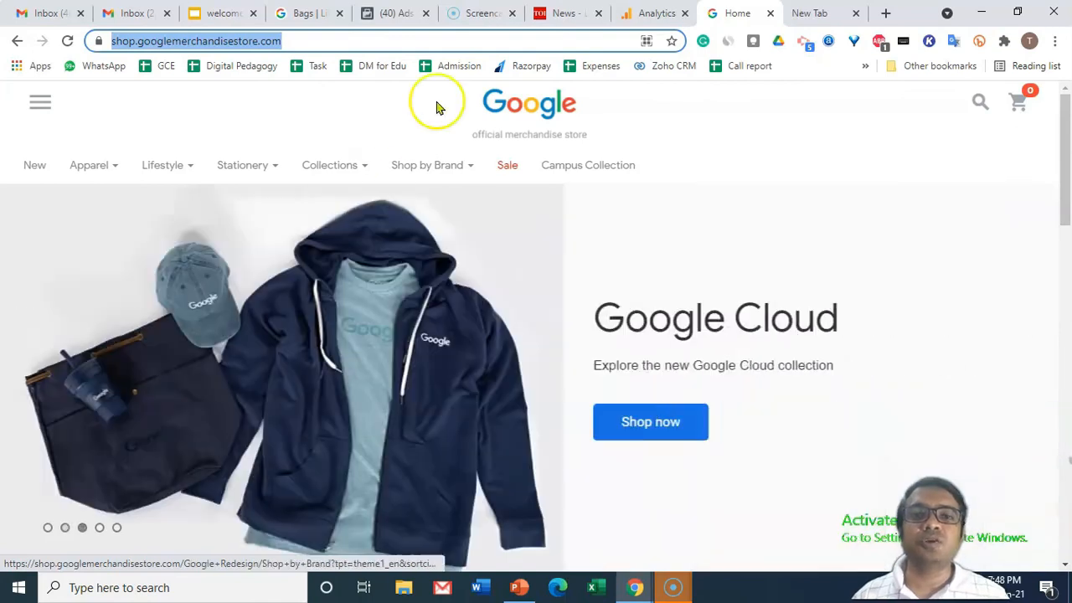
{"action": "key", "text": "ctrl+shift+Tab"}
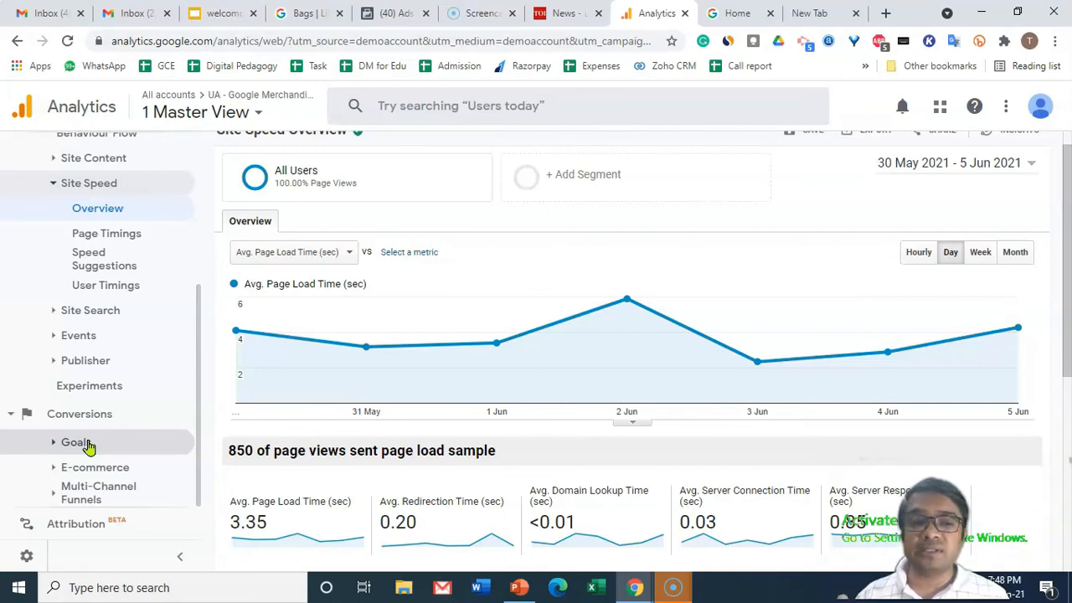
{"action": "scroll", "coordinate": [91, 373], "scroll_direction": "up", "scroll_amount": 3}
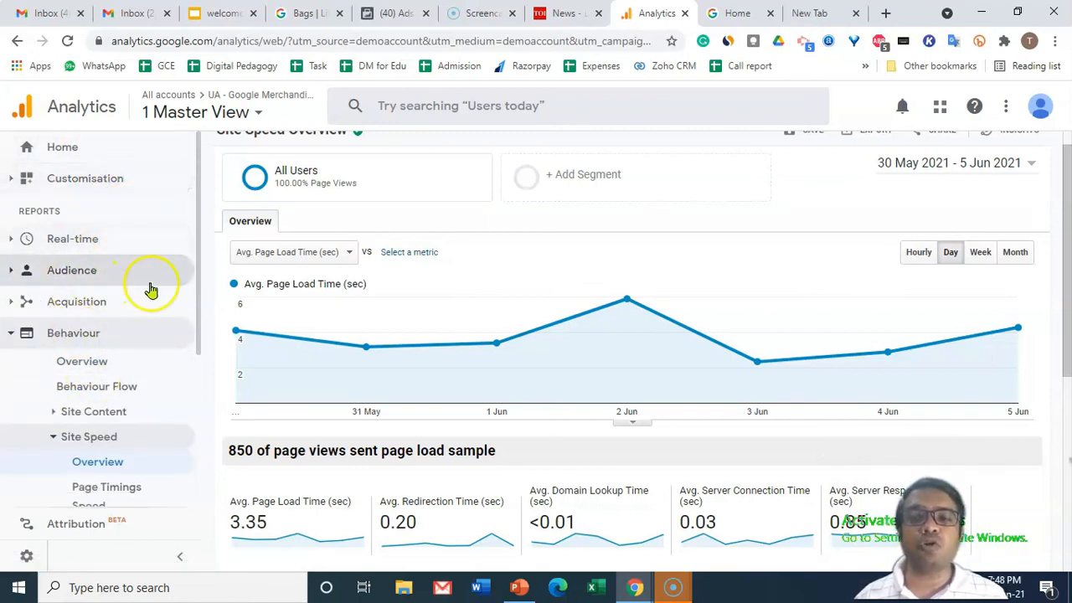
{"action": "scroll", "coordinate": [200, 349], "scroll_direction": "down", "scroll_amount": 3}
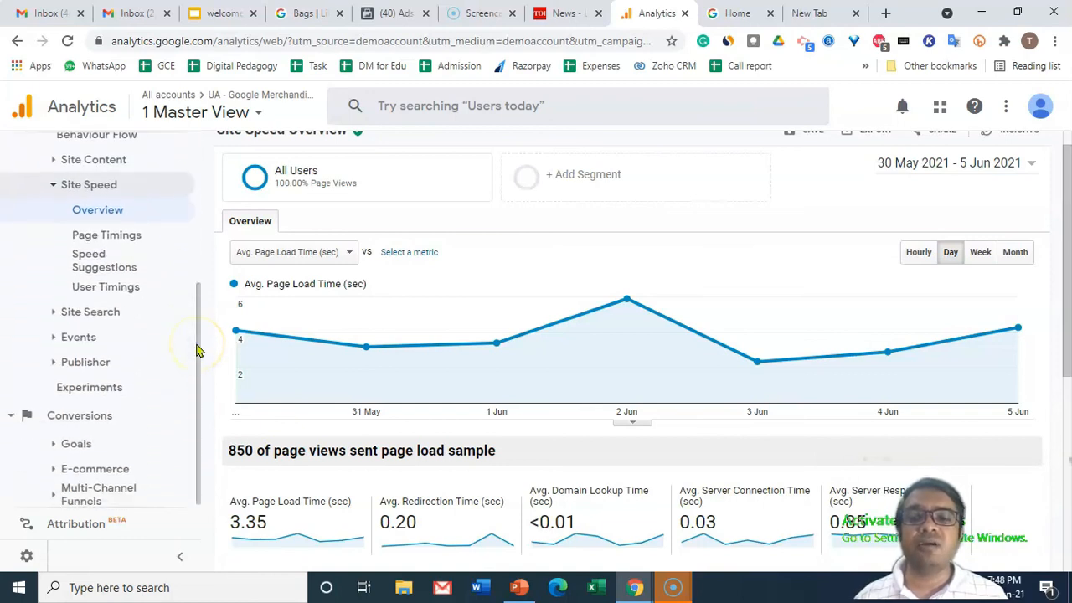